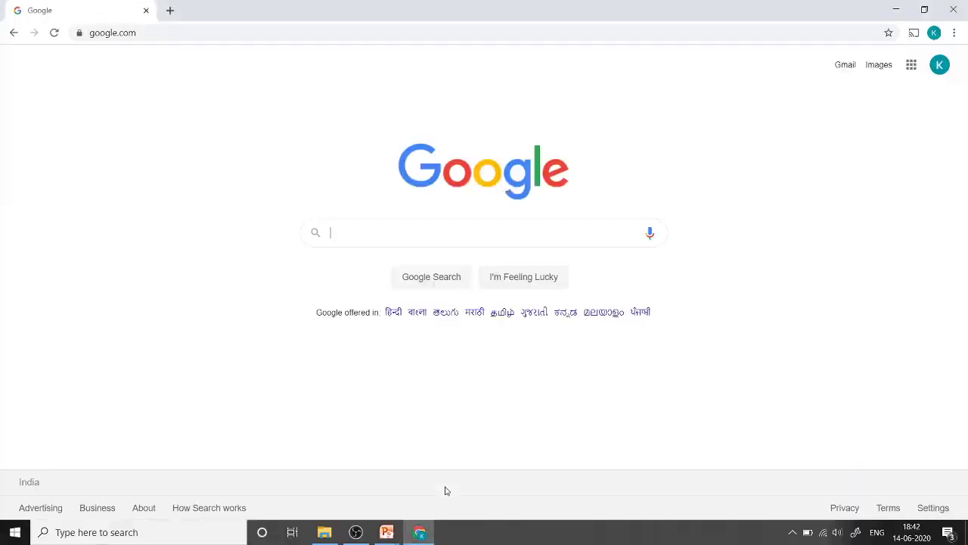
Step: Load the Google Meet home page at meet.google.com from the 'meet' address suggestion
left_click(911, 71)
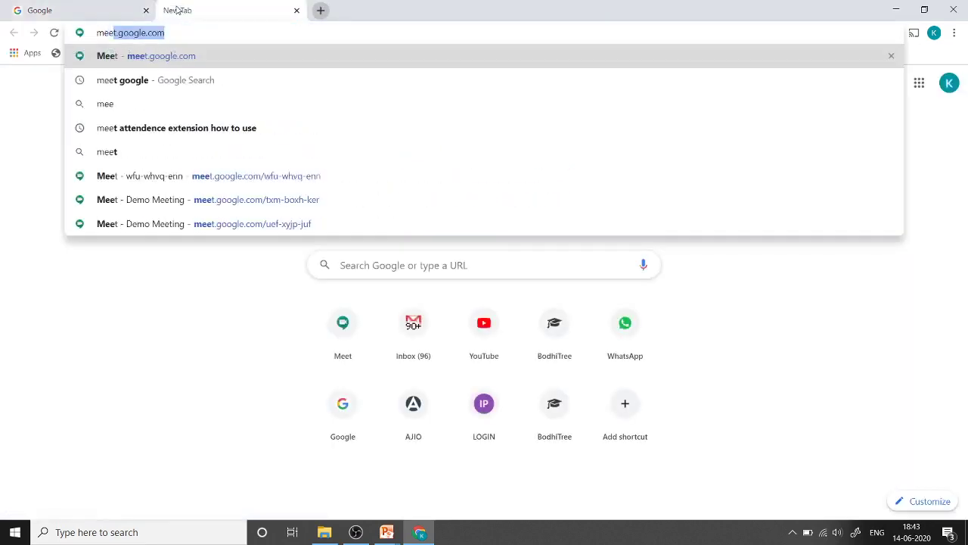
type("t")
key("Right")
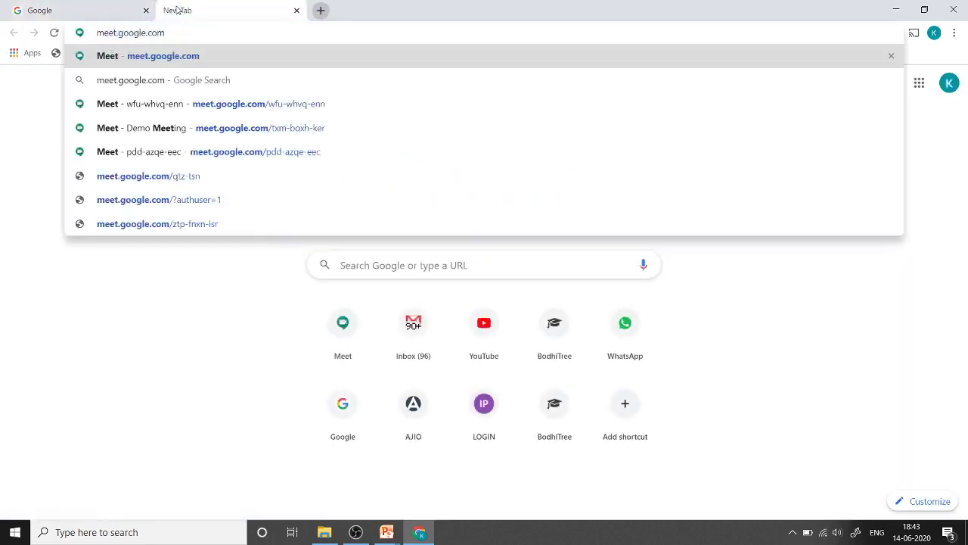
key("Return")
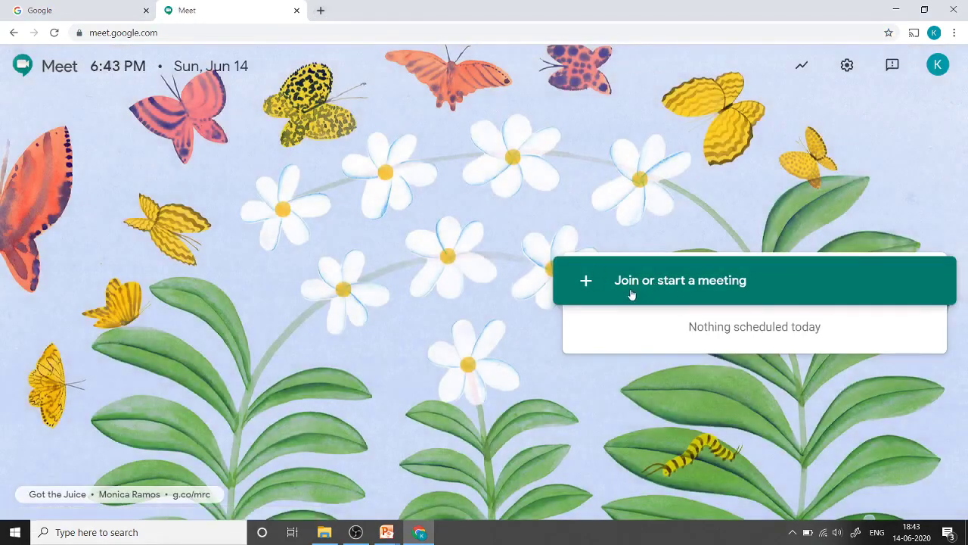
Step: Start a new meeting using the nickname Demo123
left_click(586, 283)
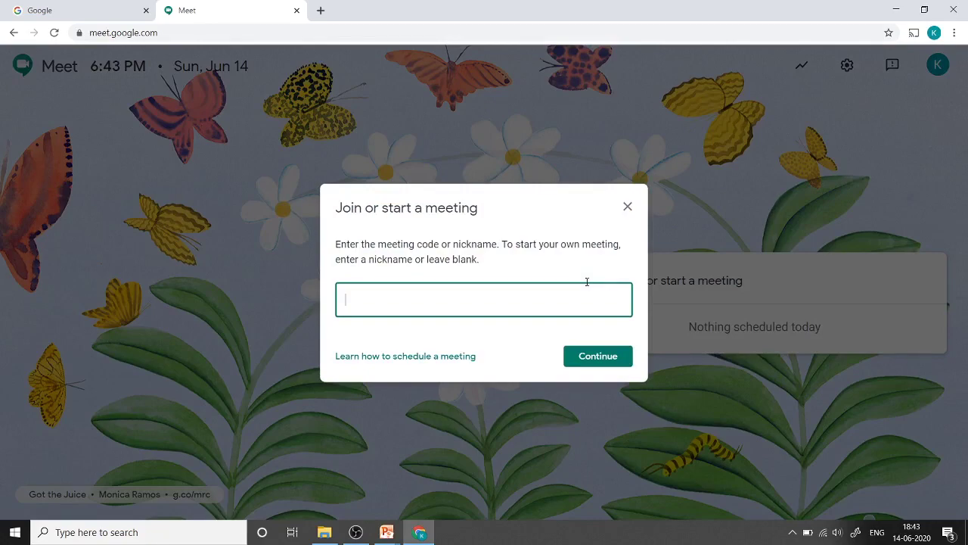
type("Demo123")
key("Return")
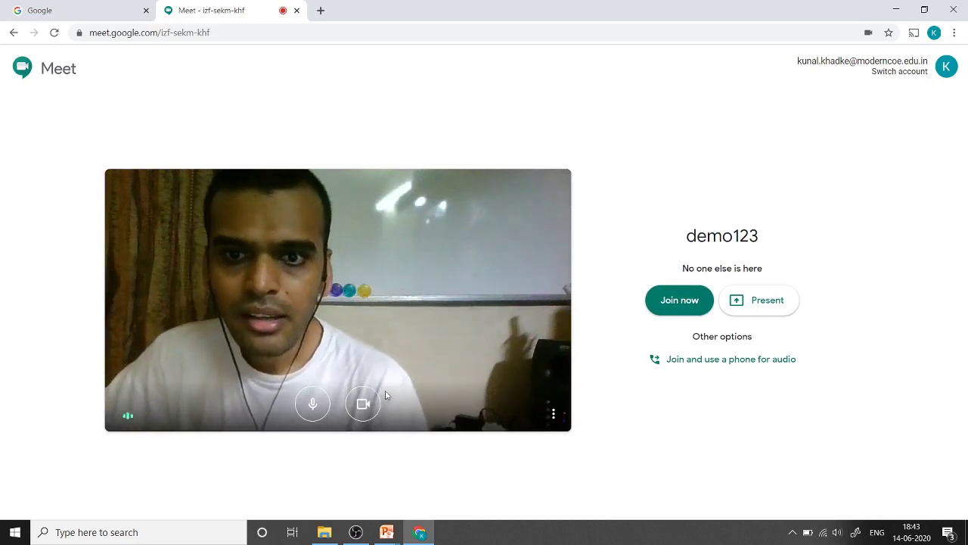
Step: Turn off the camera and microphone on the demo123 join screen
left_click(364, 403)
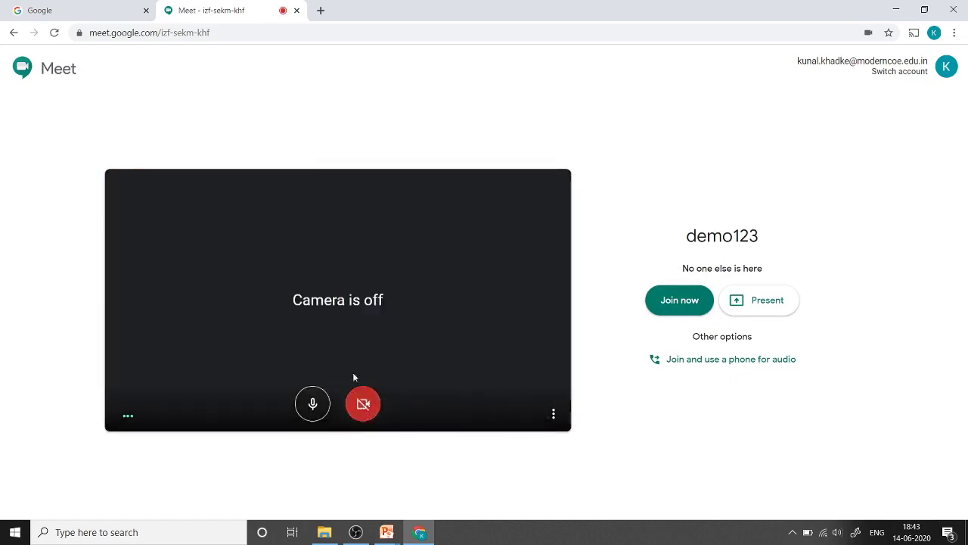
left_click(313, 404)
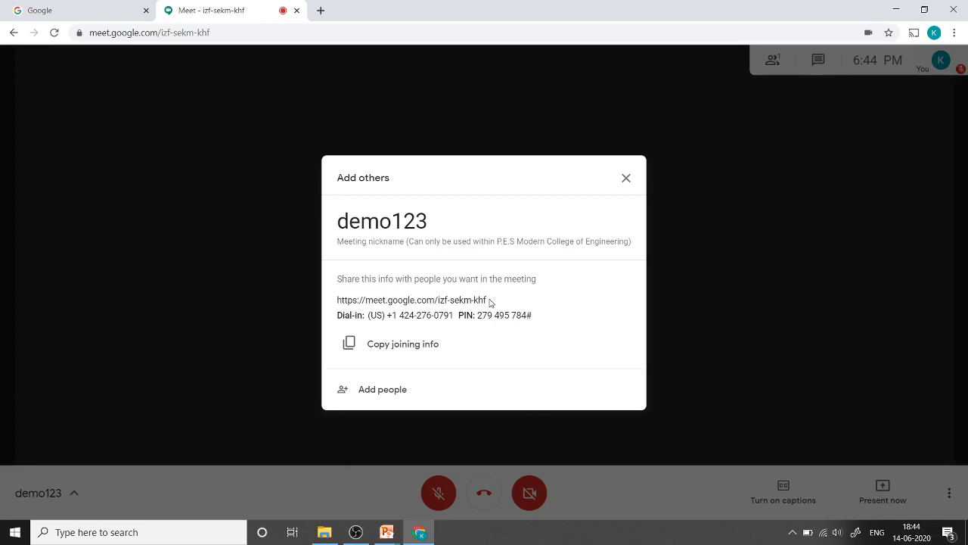
Step: Search Add people by a partial contact name and select the first match
left_click(375, 393)
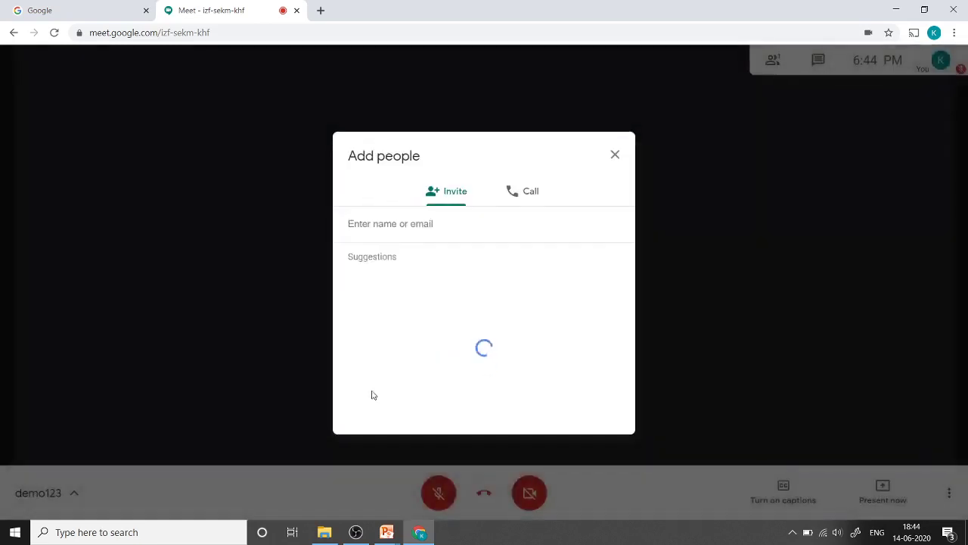
type("kun")
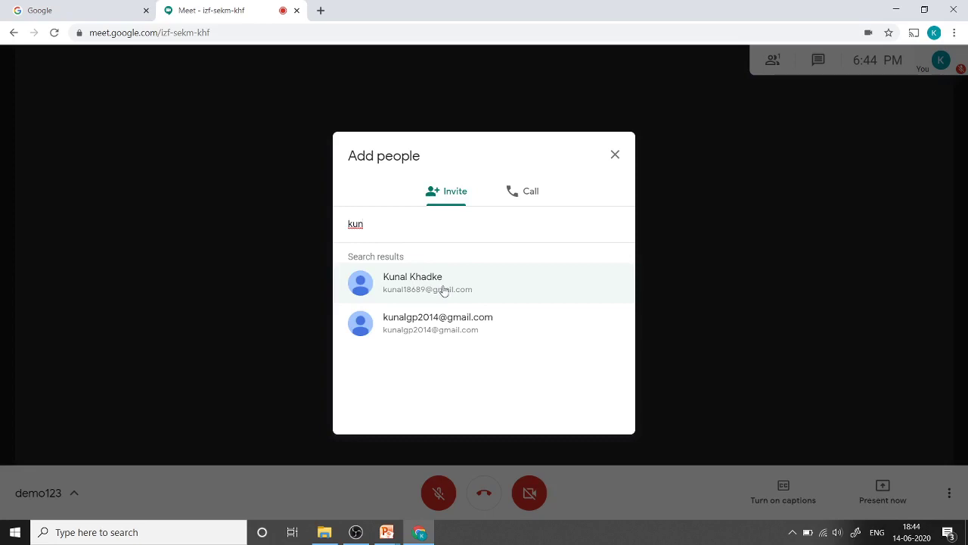
left_click(616, 155)
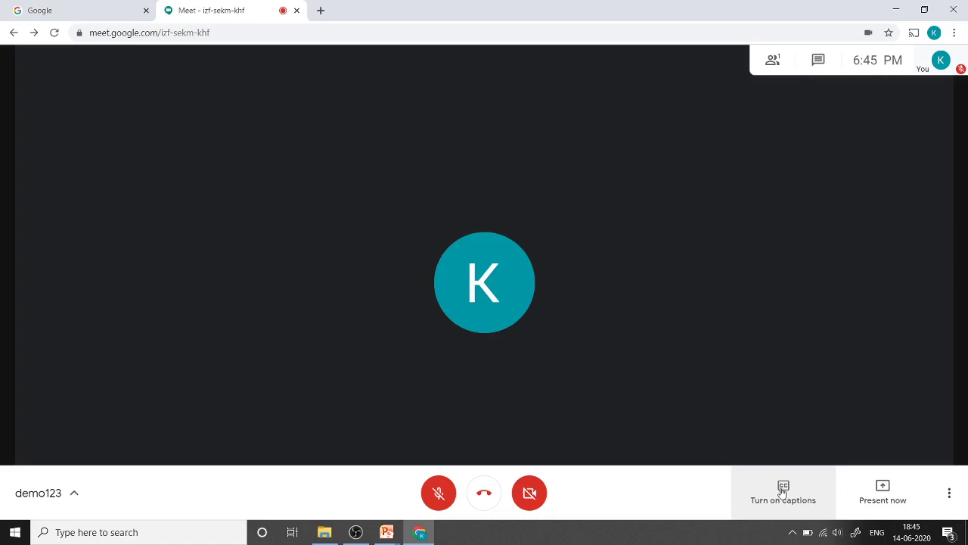
Step: Present the Google Chrome tab without audio, then stop and return to the Meet tab
left_click(885, 494)
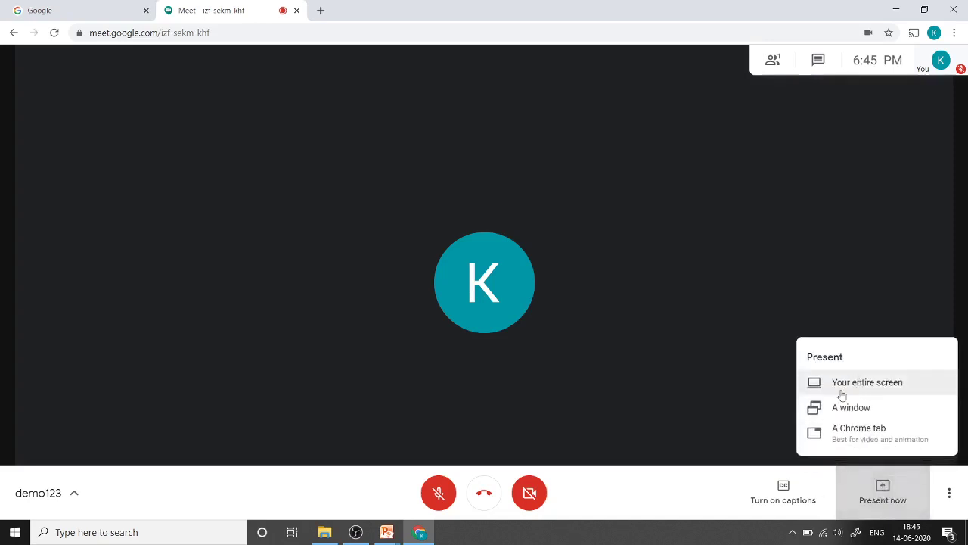
left_click(854, 433)
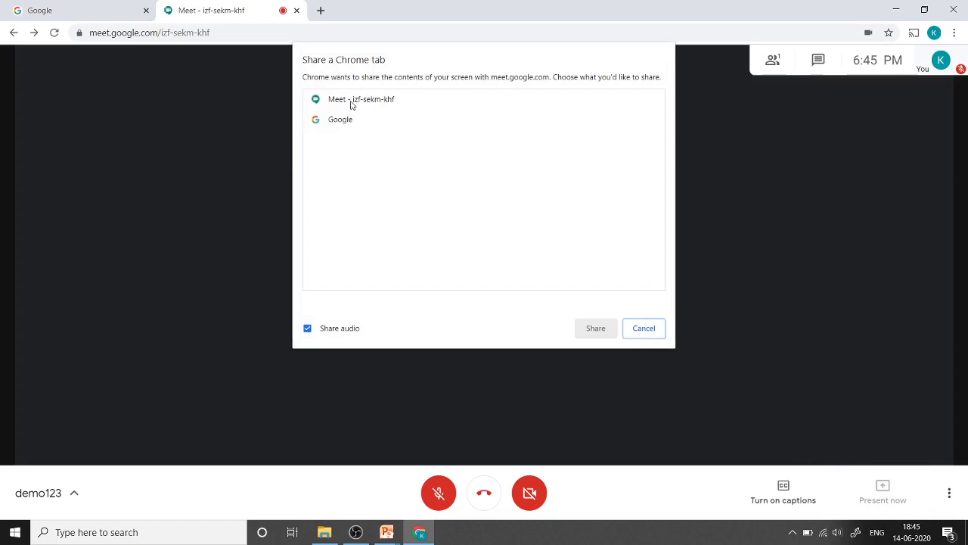
left_click(338, 124)
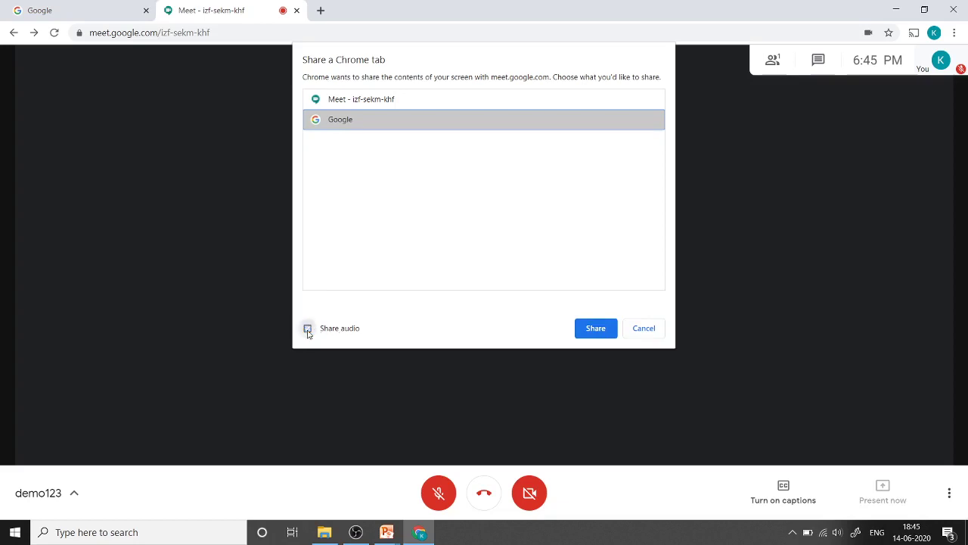
left_click(307, 329)
left_click(597, 329)
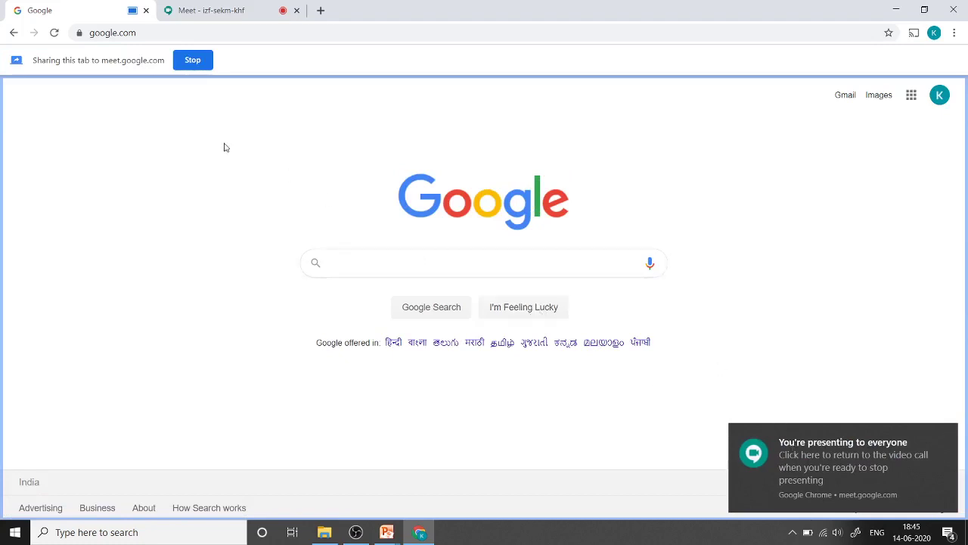
left_click(193, 61)
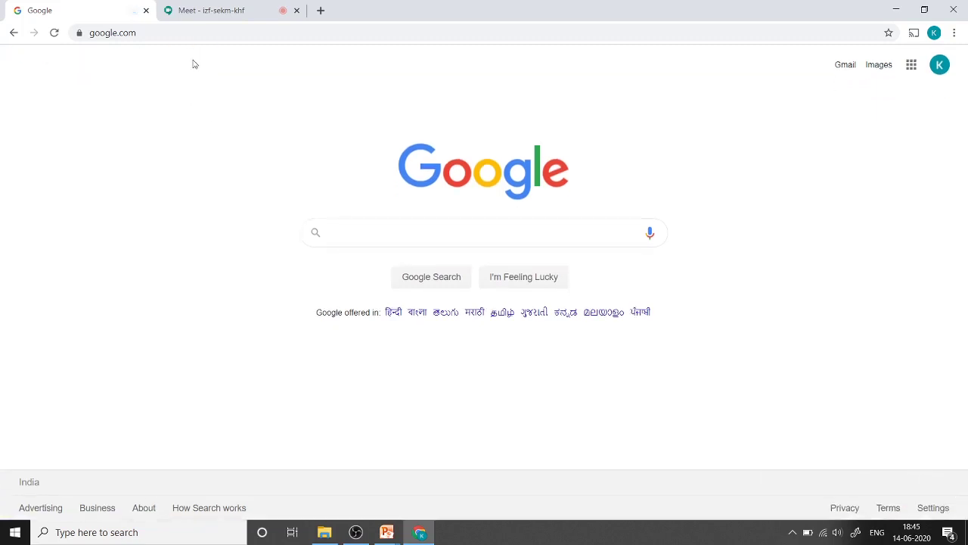
left_click(204, 6)
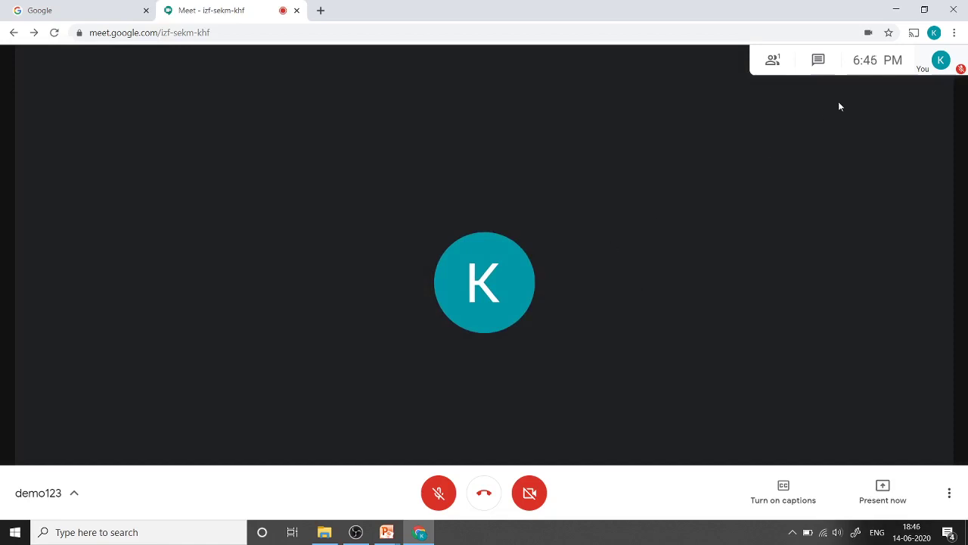
left_click(951, 495)
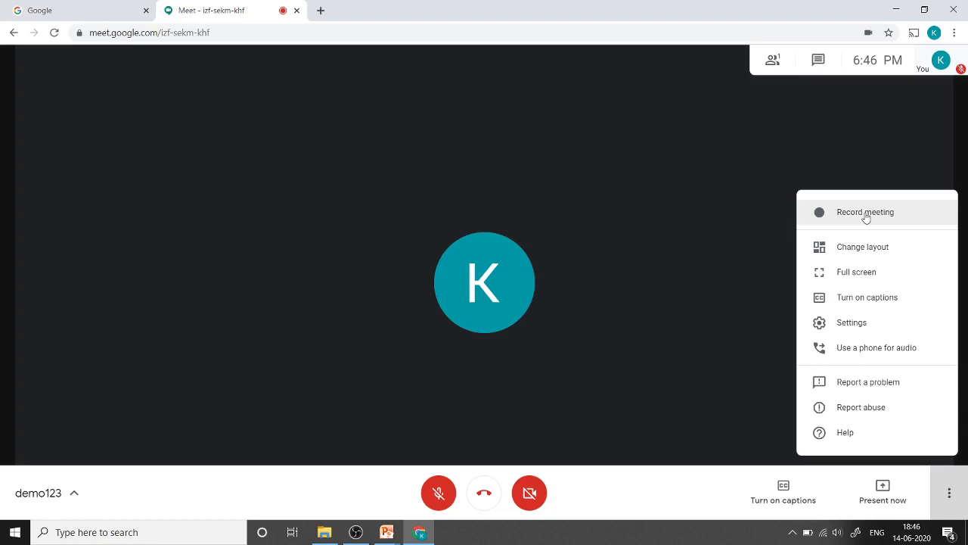
left_click(863, 250)
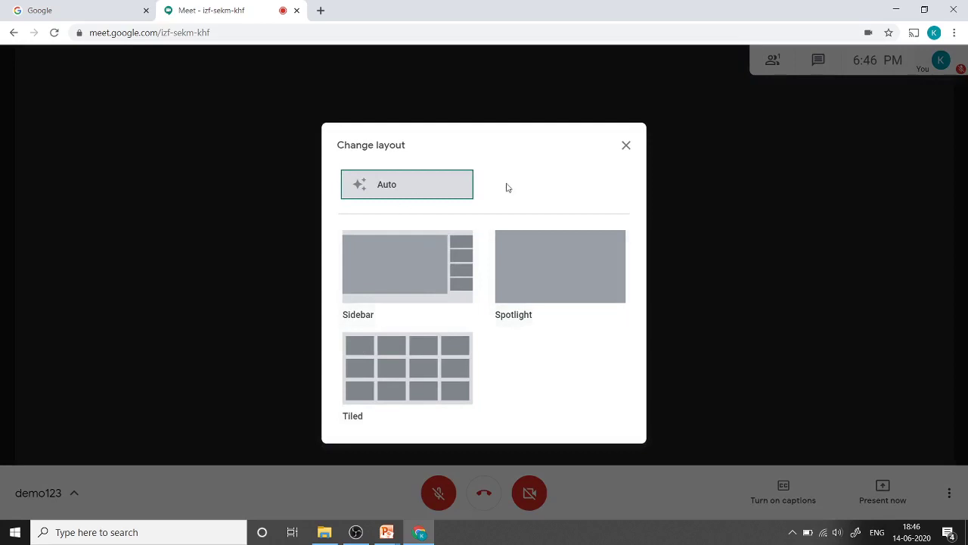
left_click(626, 145)
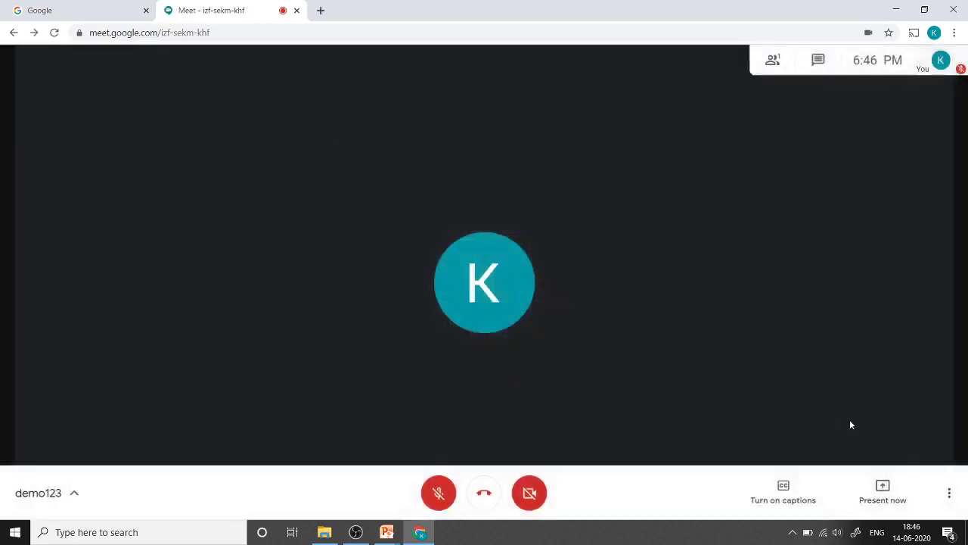
left_click(948, 493)
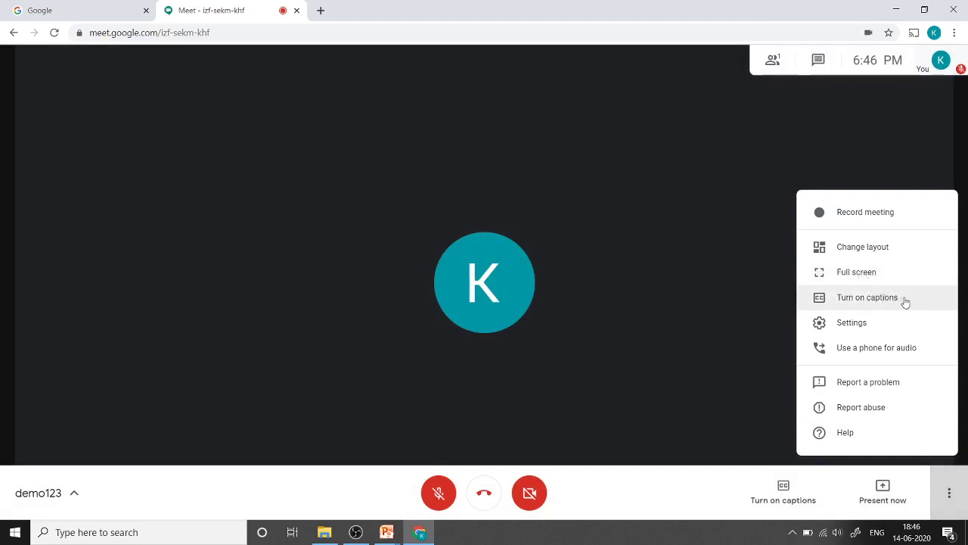
left_click(839, 332)
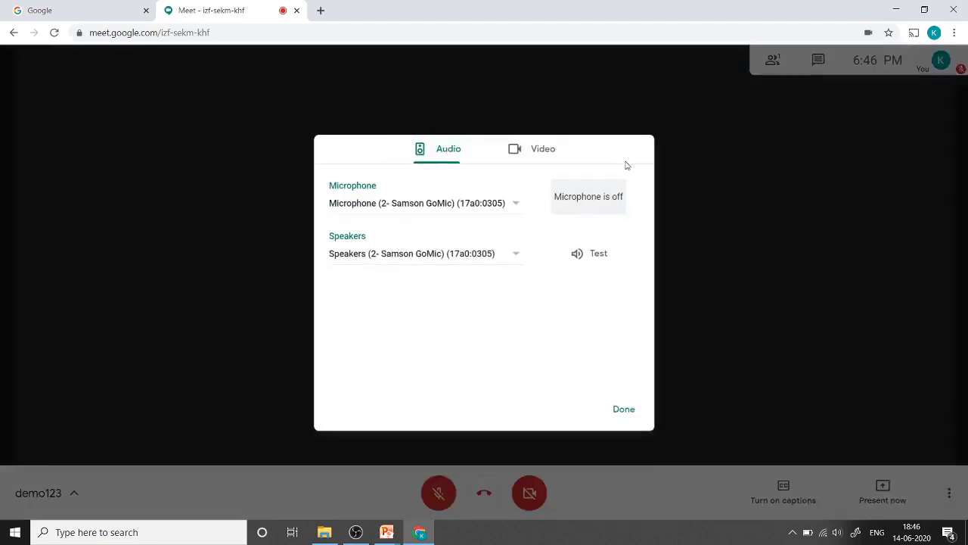
left_click(488, 207)
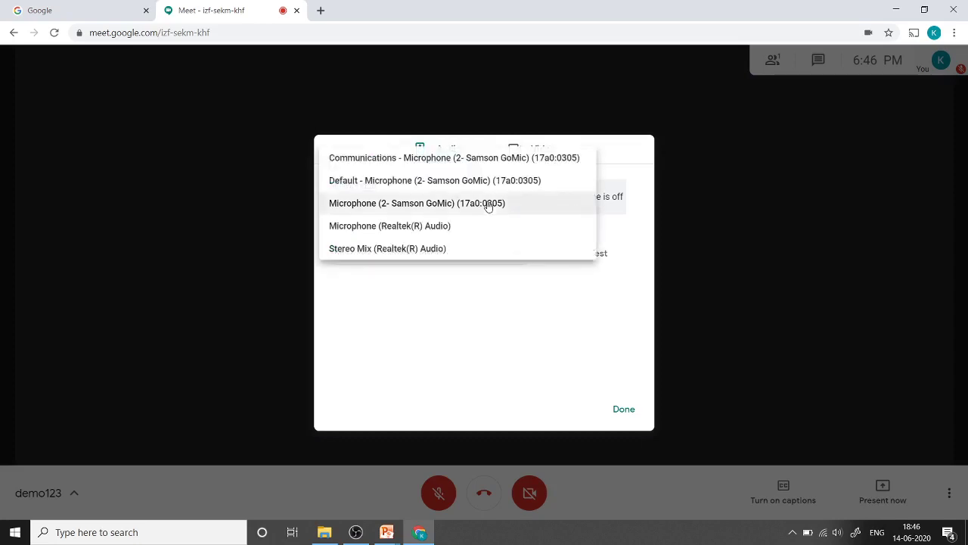
left_click(488, 205)
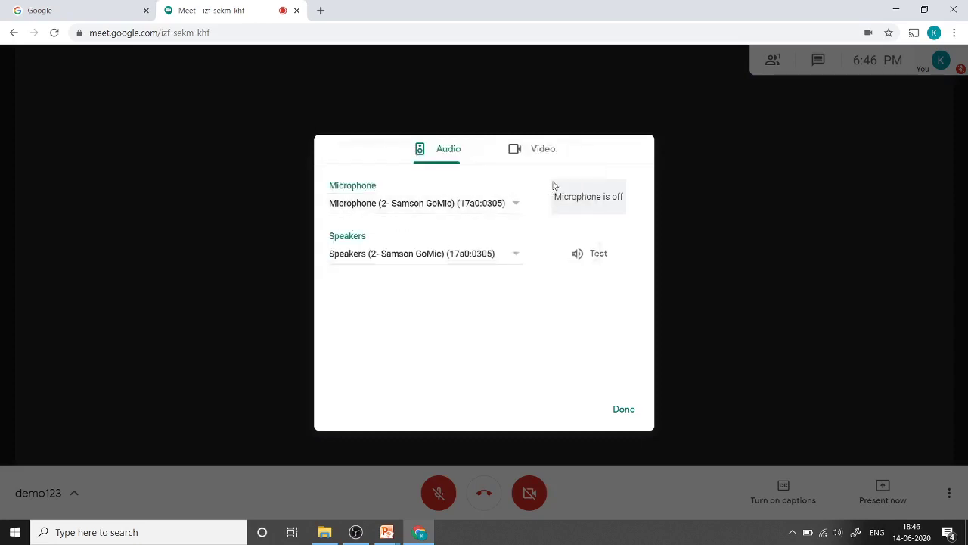
left_click(550, 155)
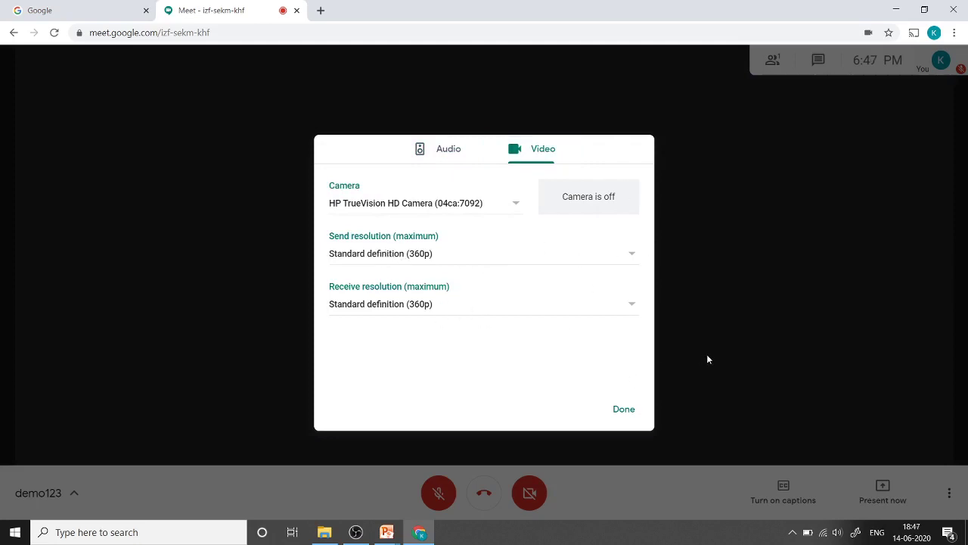
left_click(622, 410)
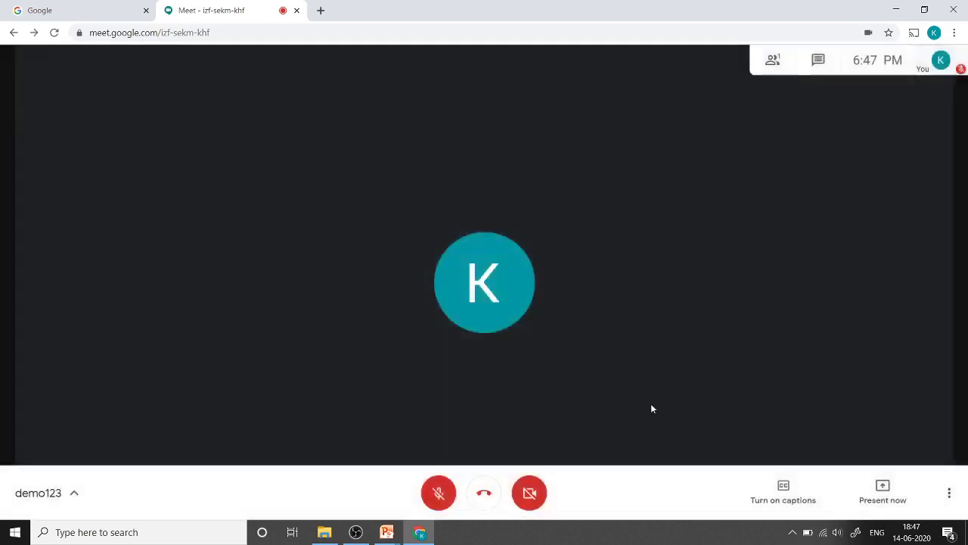
left_click(949, 493)
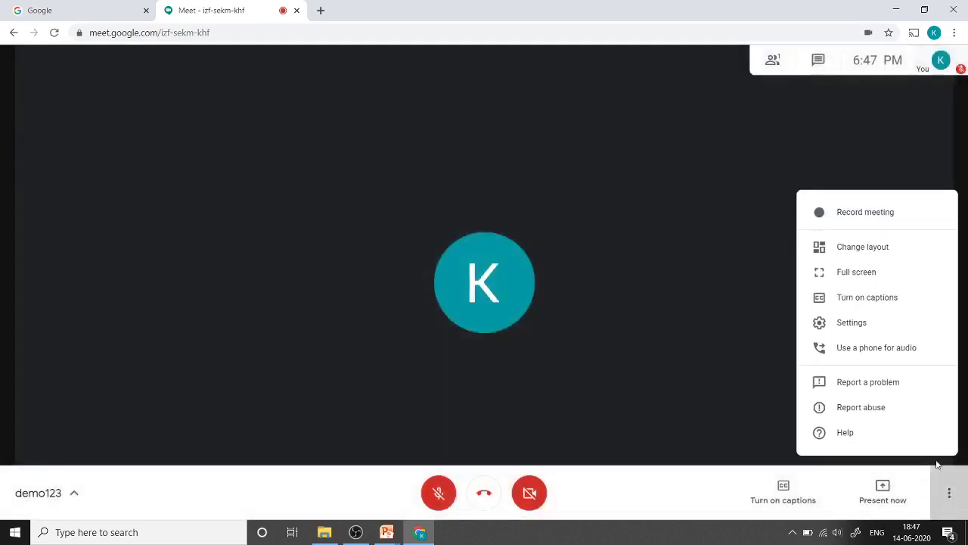
Step: Show the People panel with only the host, opening and closing Add people
left_click(729, 371)
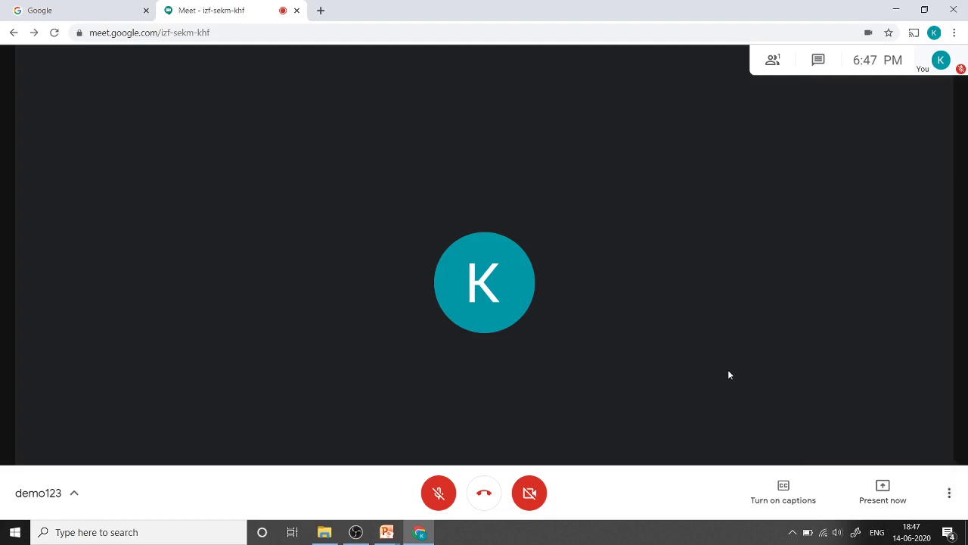
left_click(772, 61)
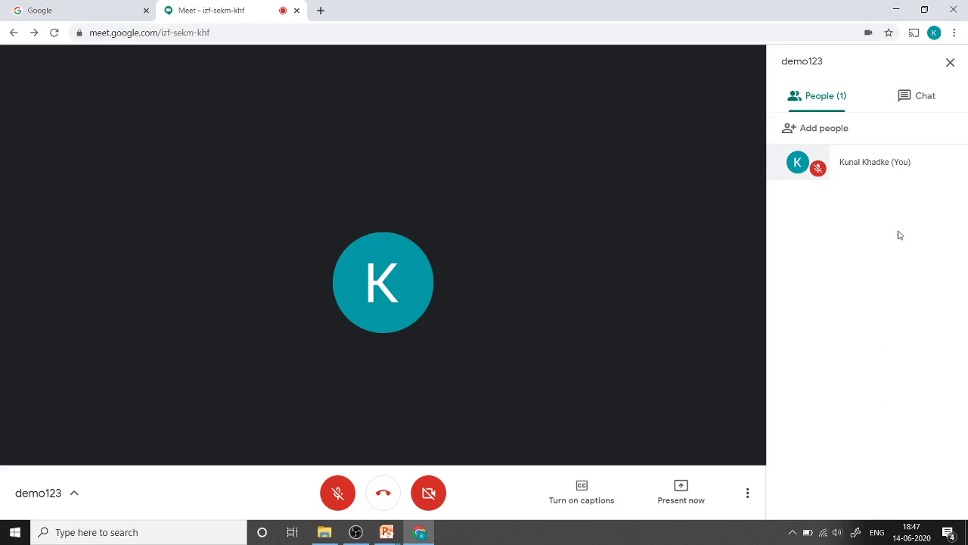
left_click(811, 130)
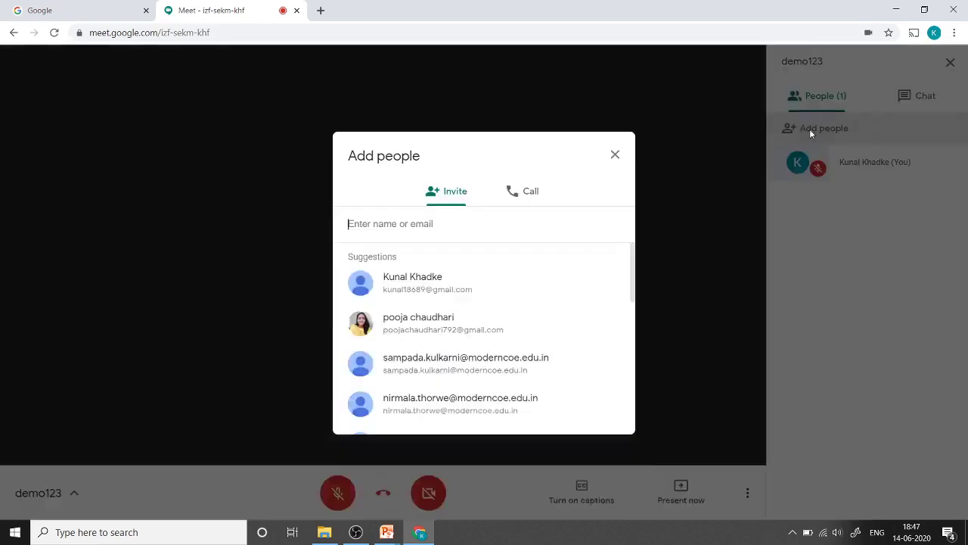
left_click(617, 154)
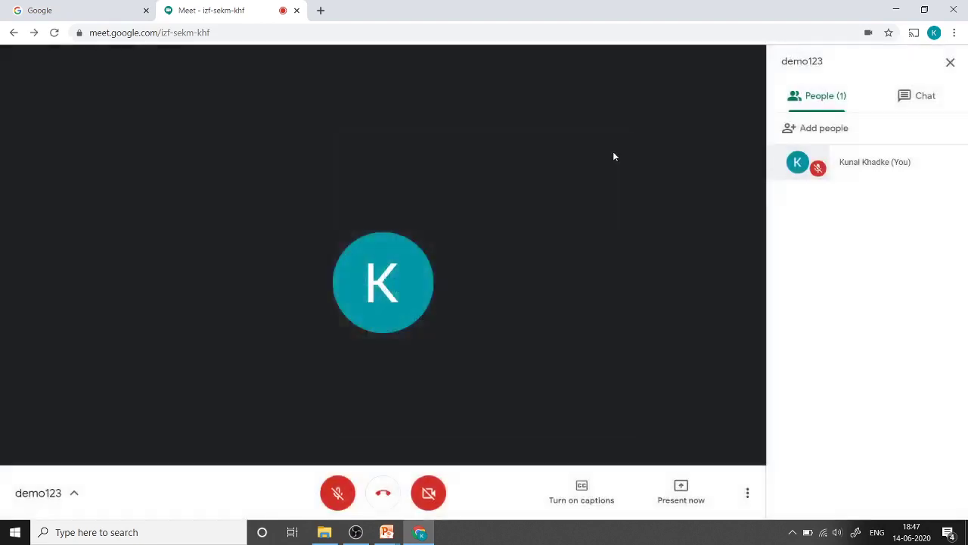
Step: Post the message 'hii' to everyone in the side-panel chat
left_click(909, 101)
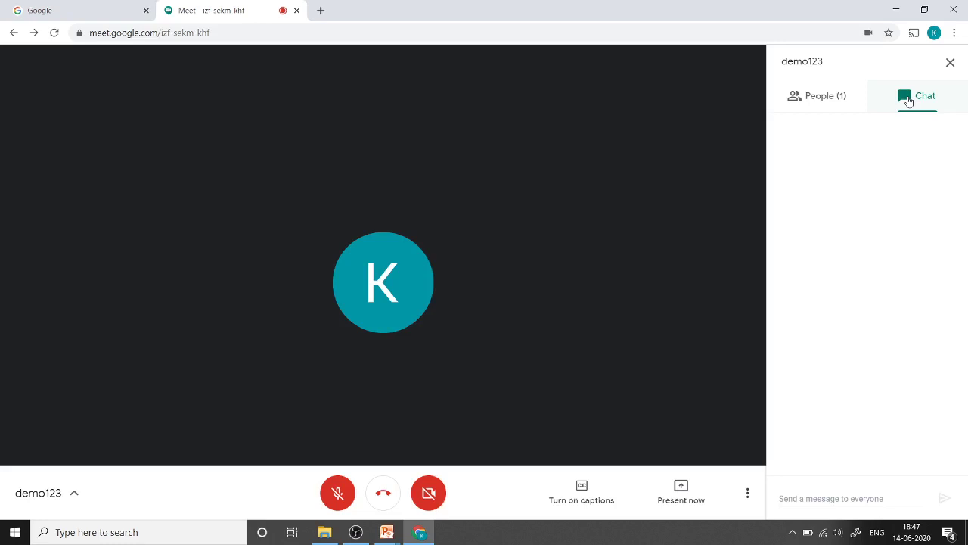
left_click(842, 499)
type("hii")
key("Return")
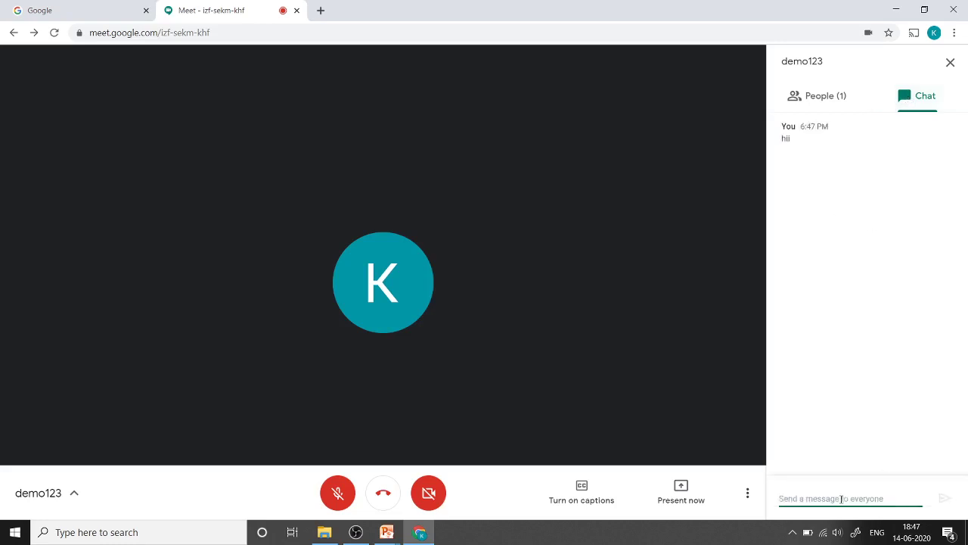